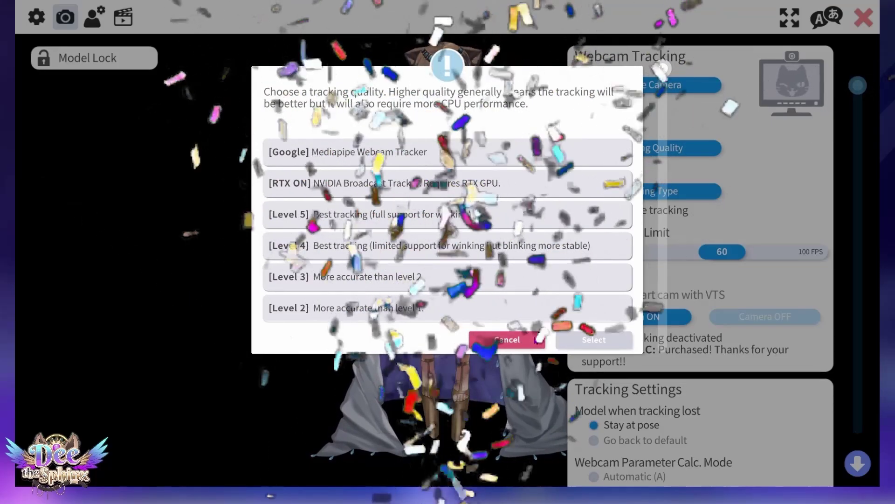
Step: Cancel the tracking-quality choices to return to the camera settings
left_click(536, 340)
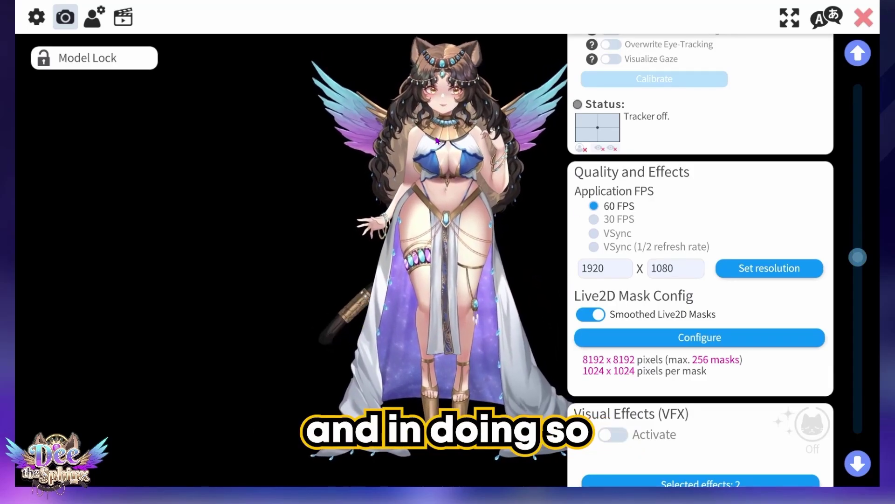
Step: Move the avatar across the screen and up, enlarge it, then spin it with hotkey 1
left_click_drag(437, 140, 877, 52)
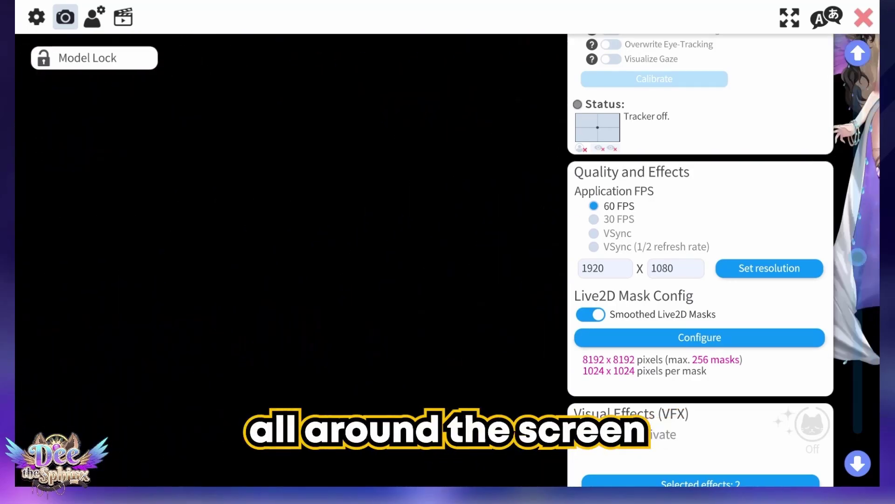
left_click_drag(459, 254, 448, 201)
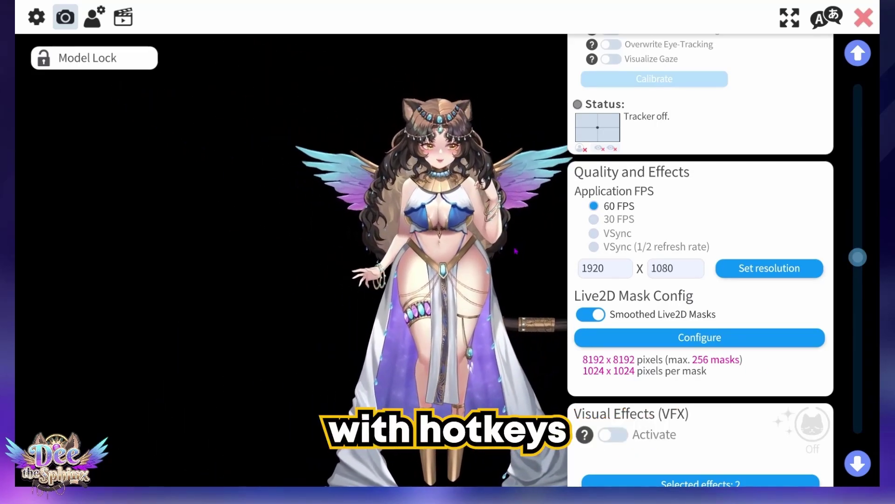
key("1")
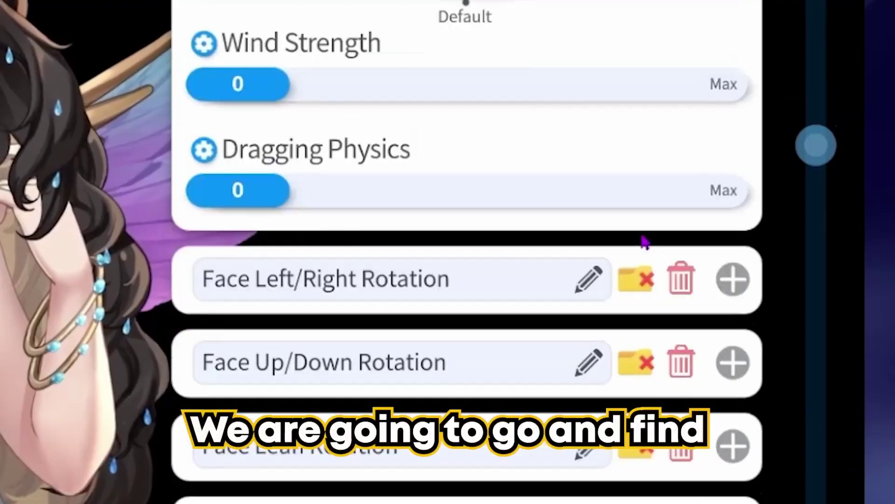
Step: Expand Face Left/Right Rotation to show its FaceAngleX to ParamAngleX mapping, smoothing 15
scroll(593, 347, "down", 3)
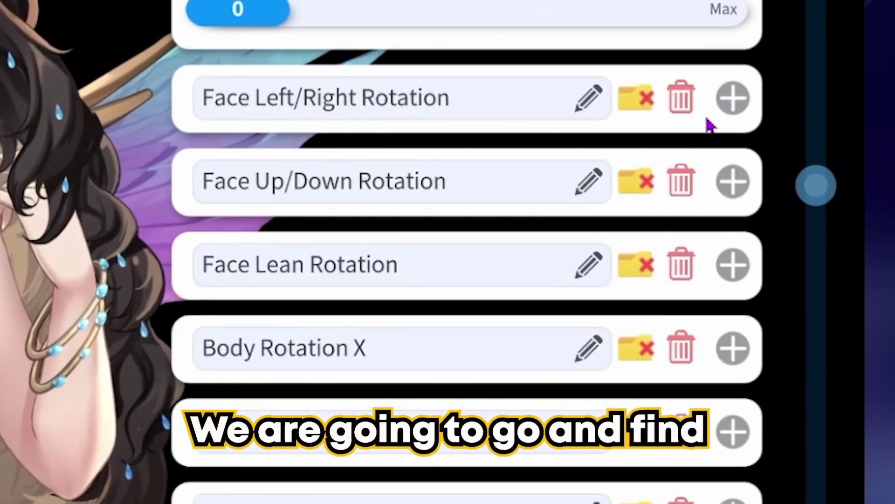
left_click(732, 99)
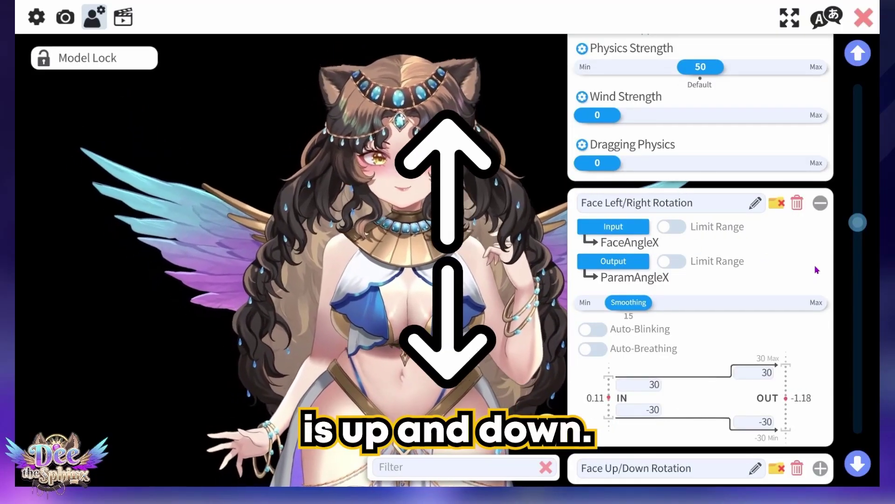
scroll(817, 270, "down", 1)
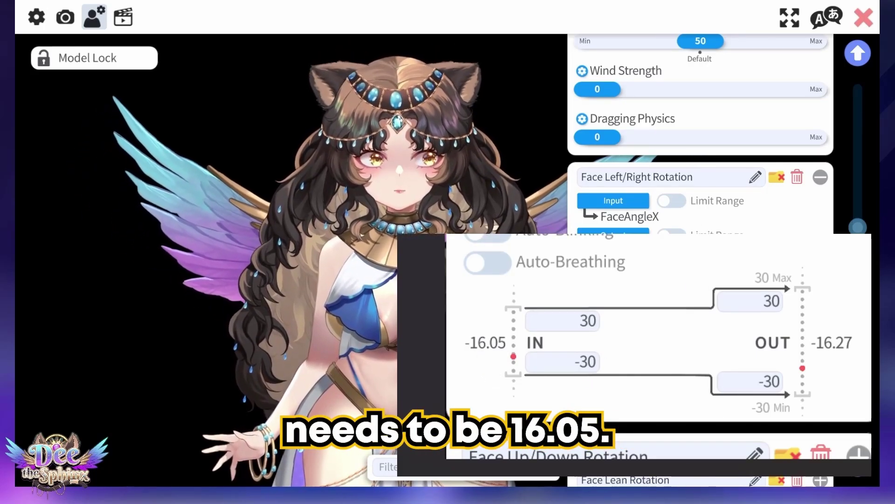
Step: Set Face Left/Right Rotation's input range to -16 and 23.9
left_click(588, 361)
key("BackSpace")
key("BackSpace")
key("BackSpace")
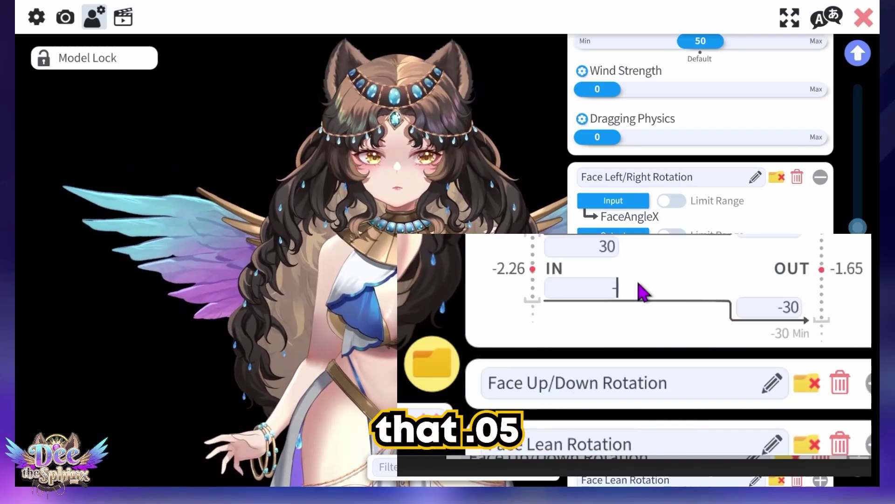
type("-16")
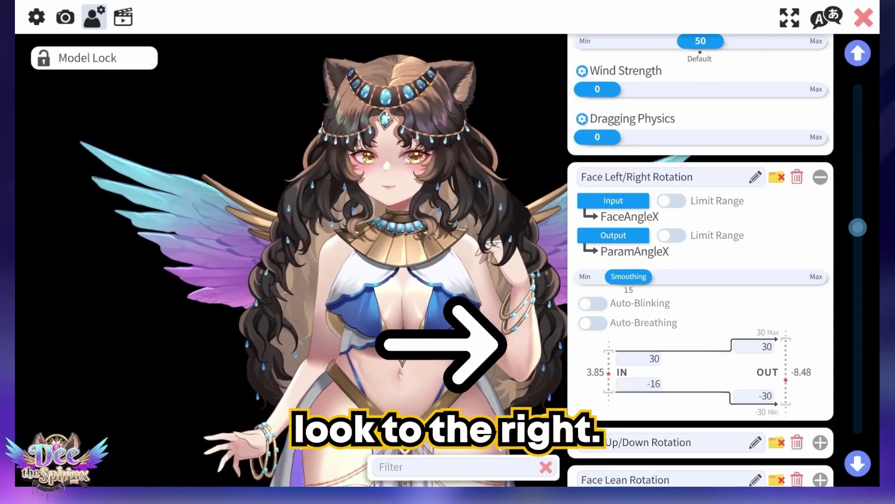
key("alt+Tab")
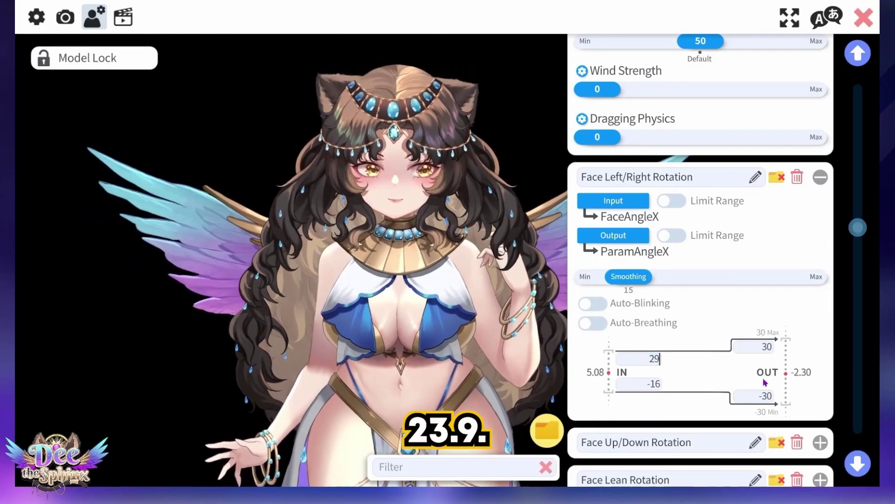
type("23.9")
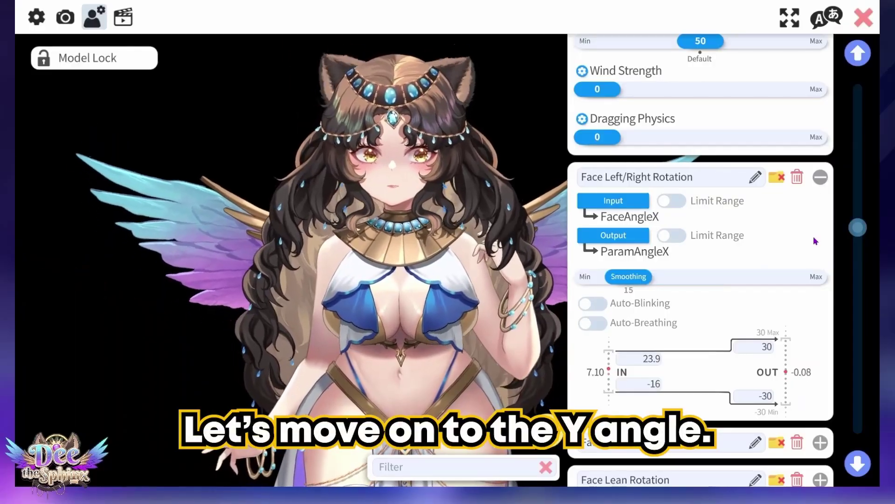
Step: Set Face Up/Down Rotation's upper input limit to 17
scroll(815, 241, "down", 6)
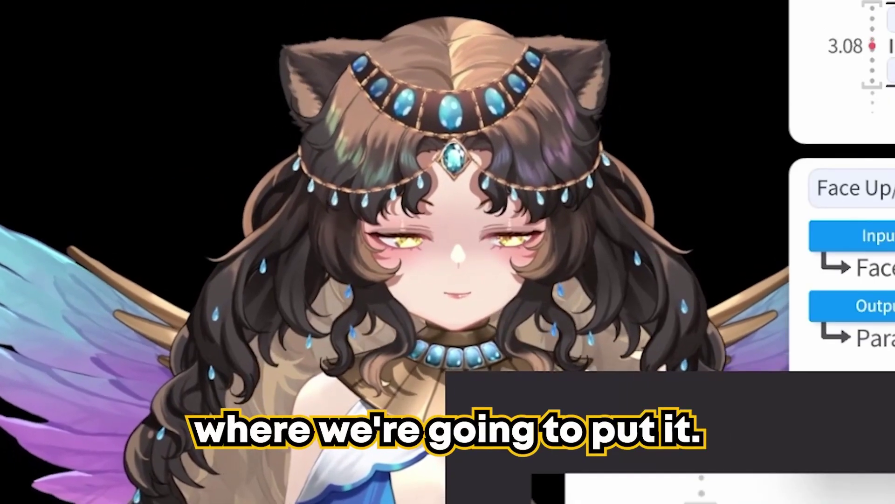
type("17")
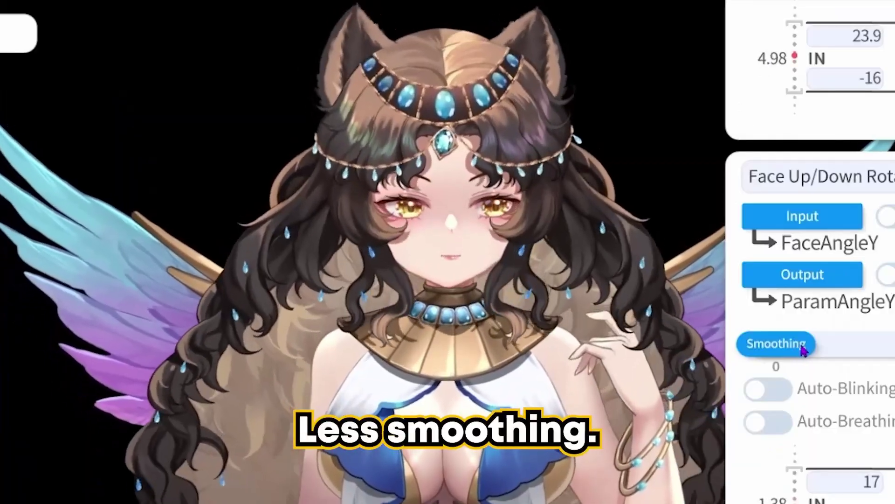
Step: Set Face Up/Down smoothing to 15, try Auto-Blinking but leave it off, and collapse the entry
left_click_drag(607, 243, 709, 253)
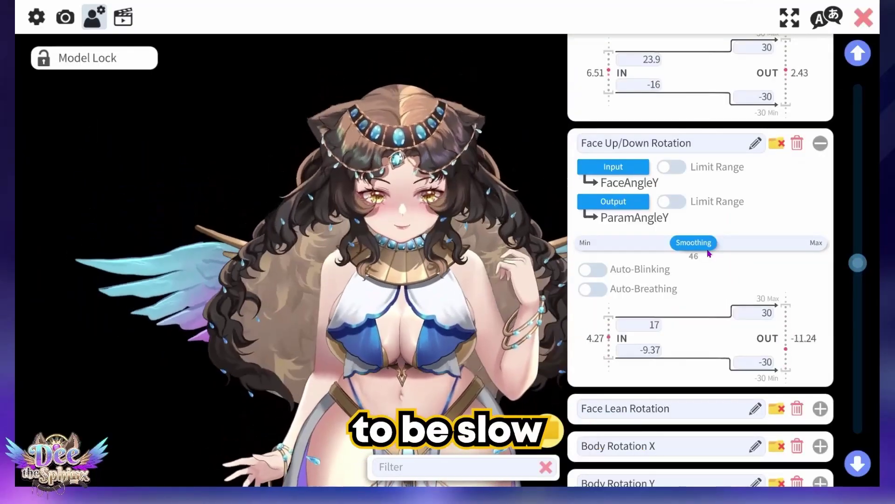
left_click_drag(706, 255, 637, 255)
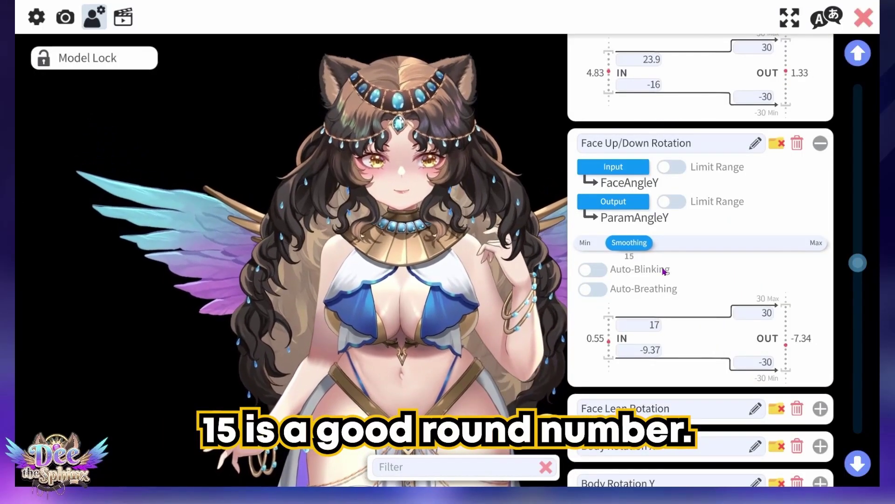
left_click(592, 269)
left_click(593, 270)
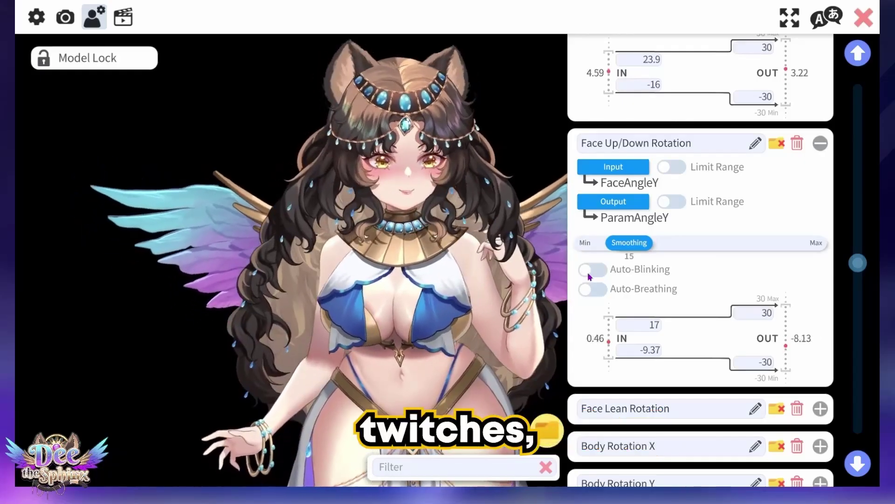
left_click(590, 272)
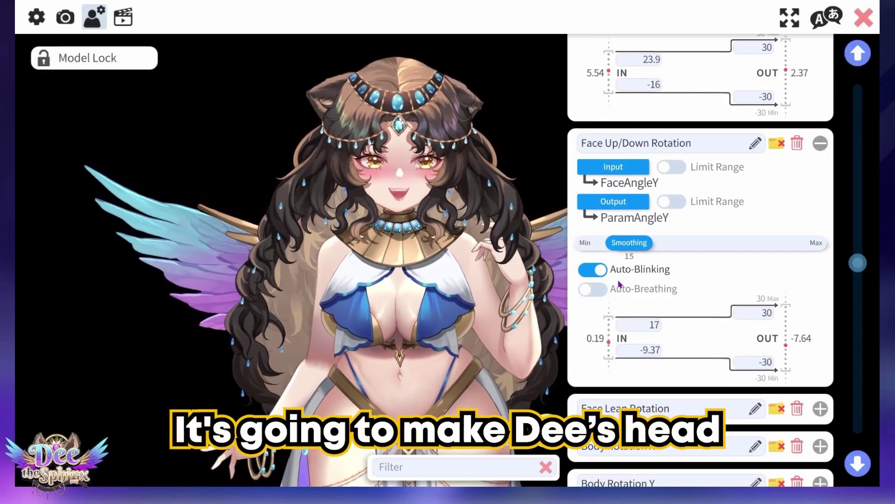
left_click(592, 269)
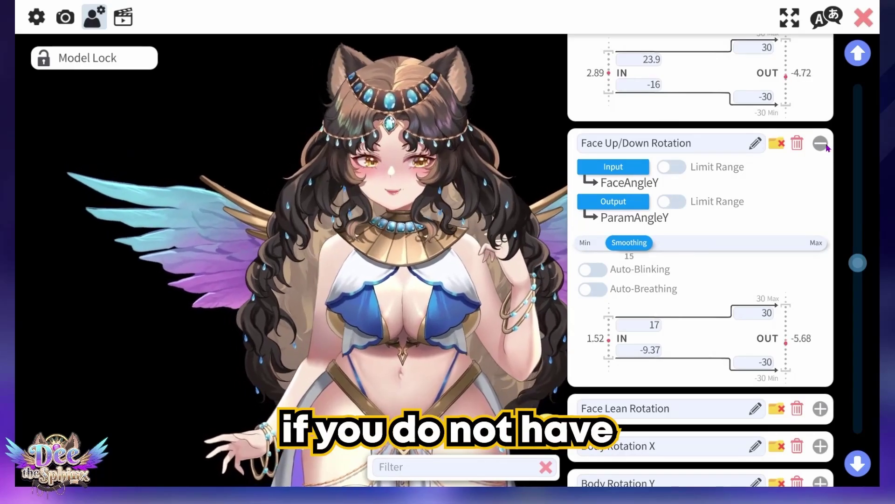
left_click(825, 146)
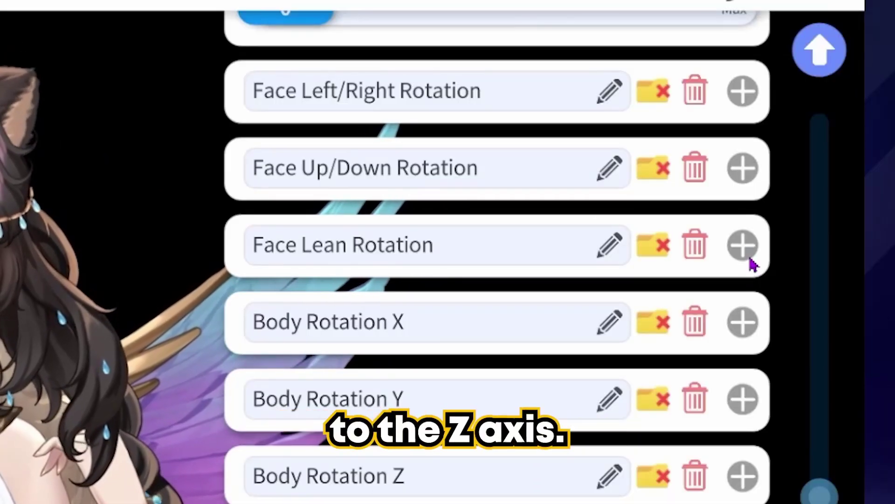
Step: Narrow Face Lean Rotation's input range to 25 and -25, then expand Body Rotation X
left_click(746, 252)
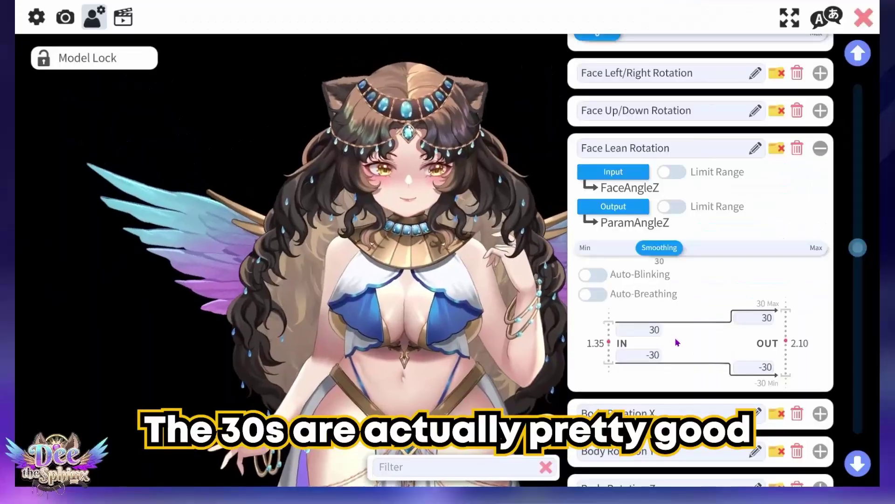
scroll(692, 296, "down", 1)
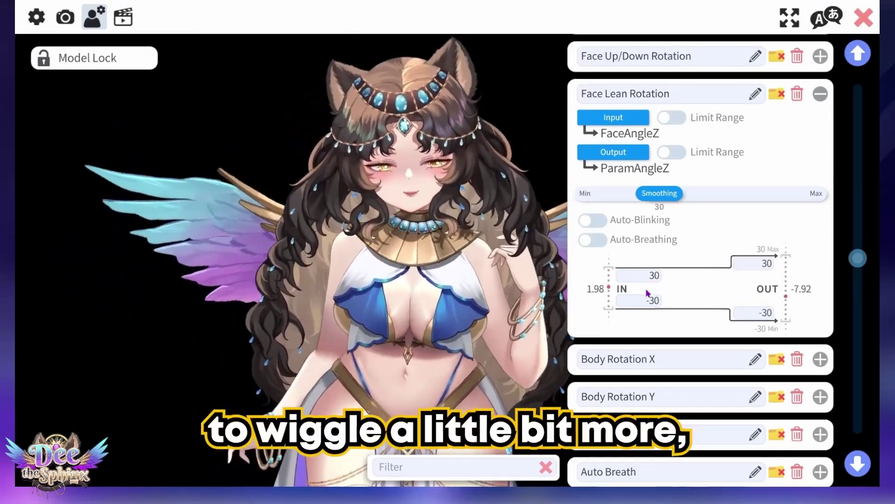
double_click(648, 275)
type("25")
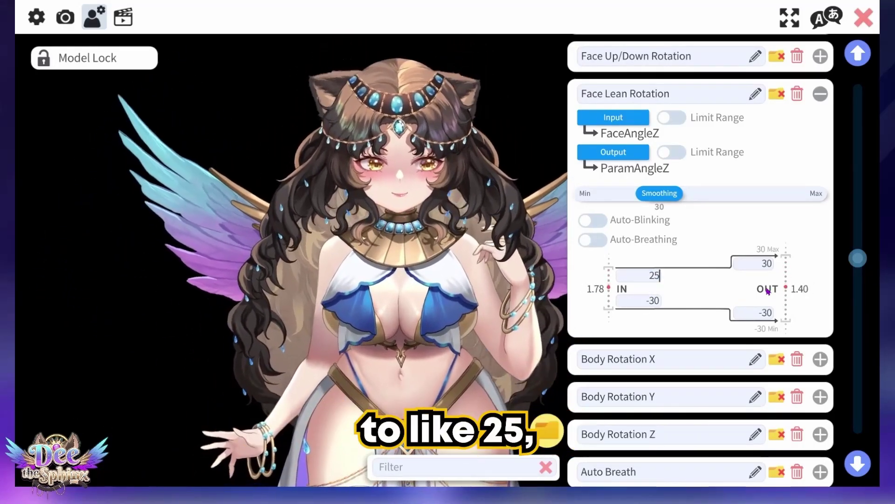
double_click(653, 300)
type("-25")
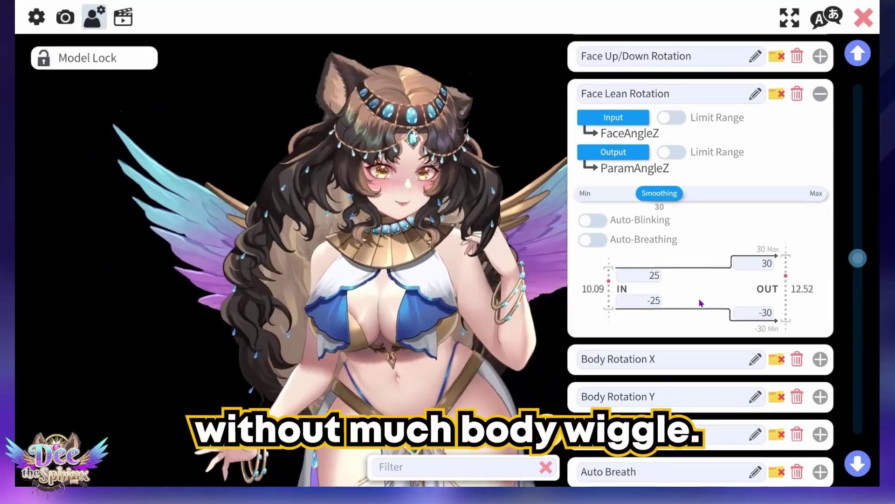
left_click(823, 94)
left_click(820, 131)
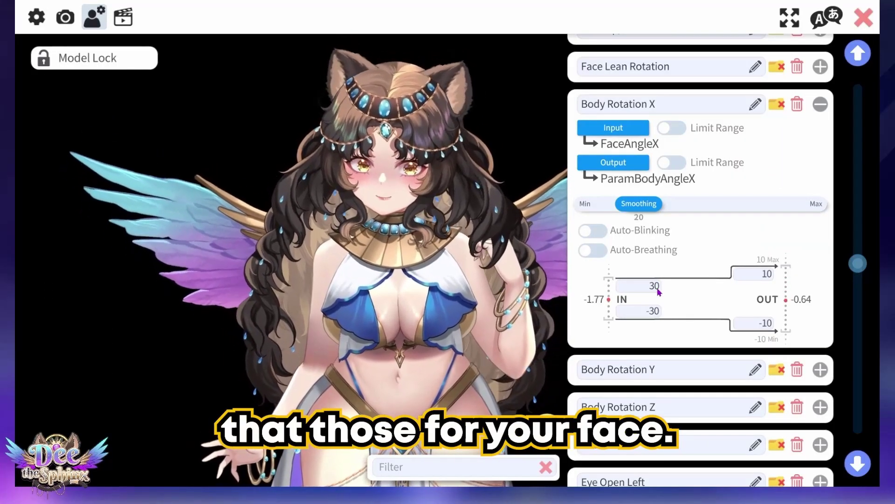
Step: Try 20/-20 for Body Rotation X's input, restore it to 30/-30, and collapse the entry
left_click(654, 289)
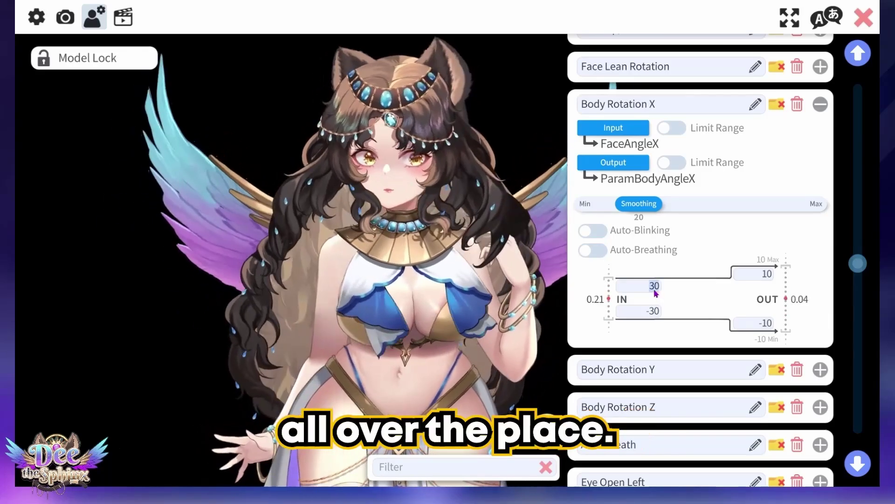
type("20")
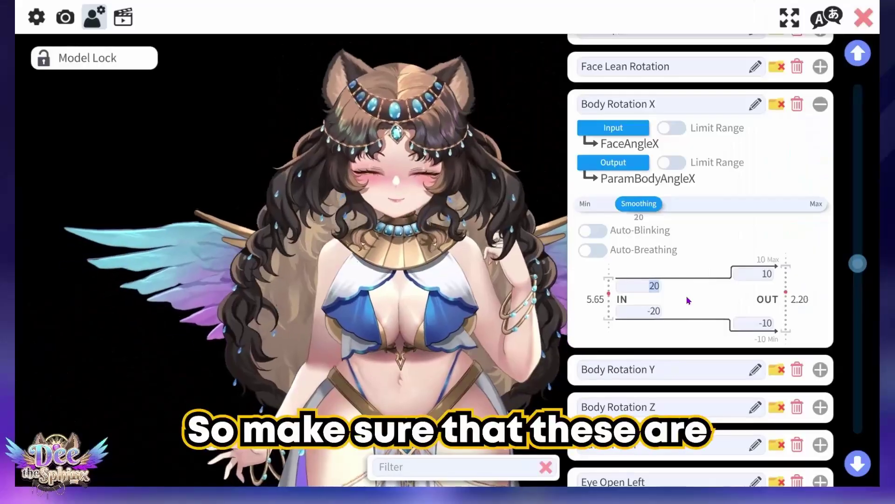
left_click(660, 313)
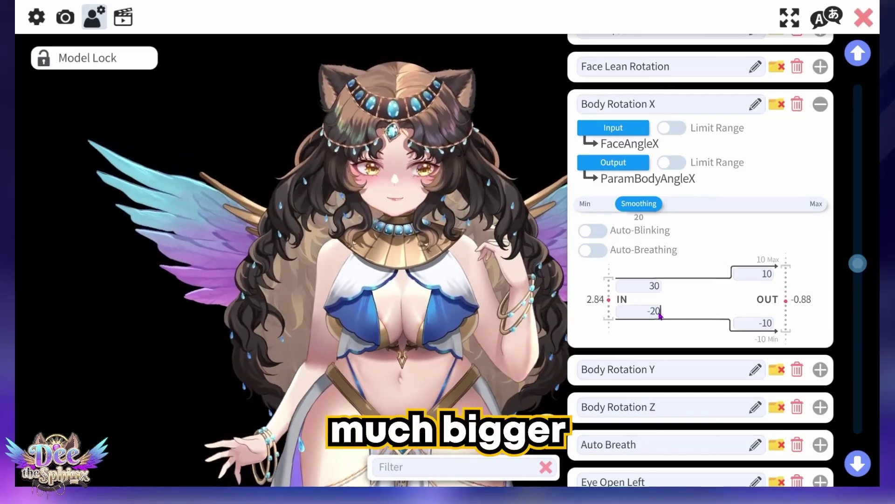
key("BackSpace")
key("BackSpace")
type("30")
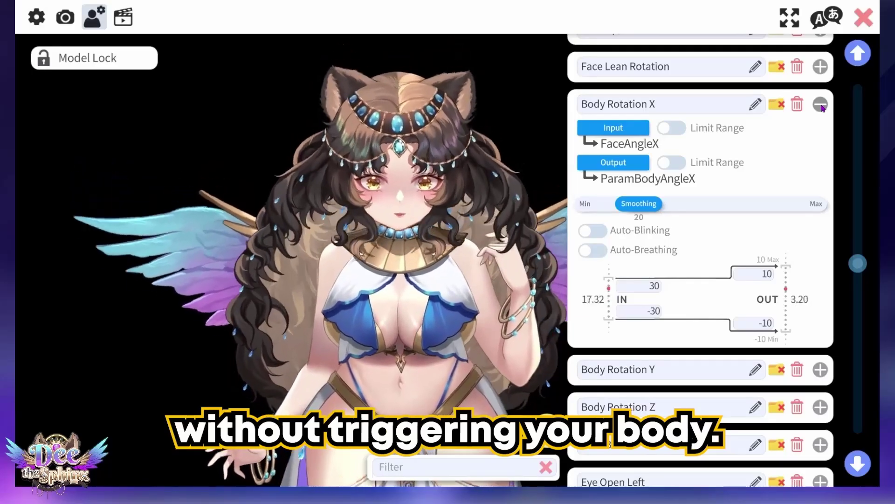
left_click(820, 105)
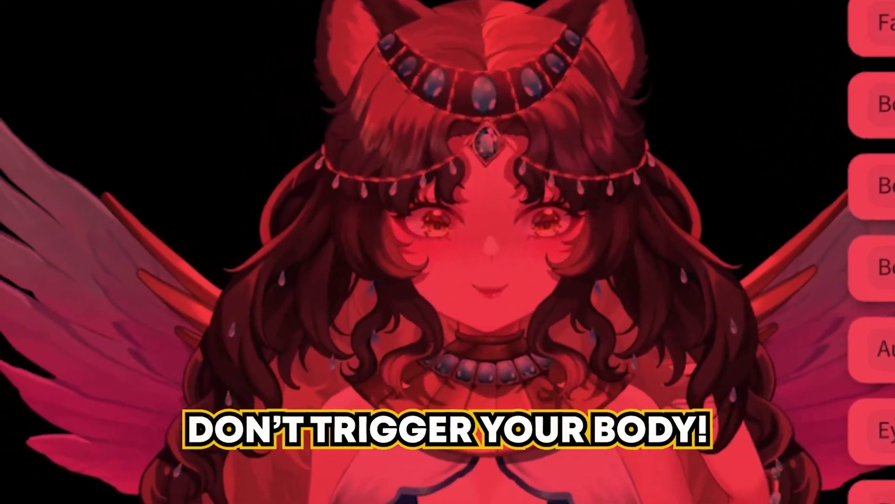
Step: Set Body Rotation Y's input range to 30 and -30, then collapse the entry
left_click(820, 142)
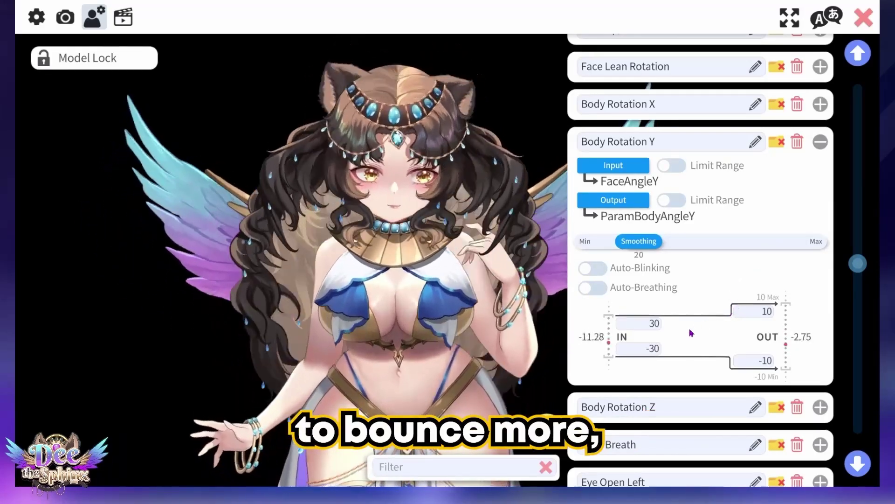
type("10")
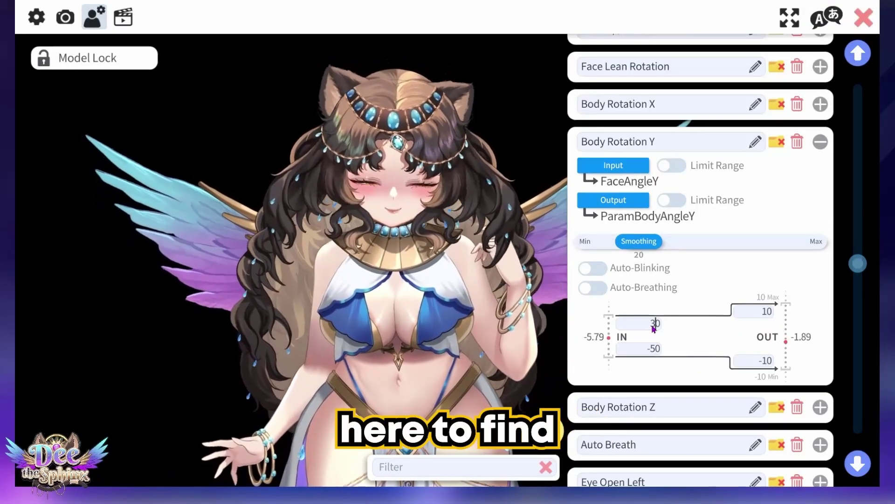
left_click(656, 350)
key("Delete")
type("3")
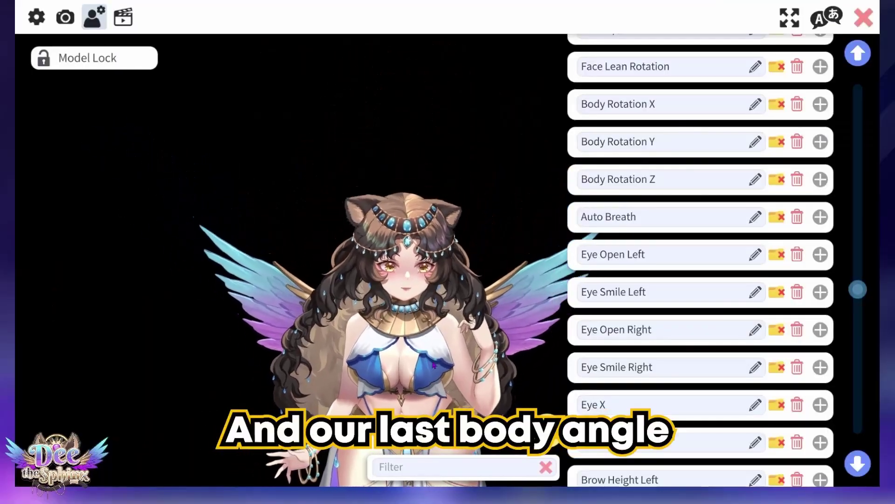
Step: Lower Body Rotation Z smoothing from 20 to 15, try Auto-Blinking, and collapse the entry
left_click(821, 182)
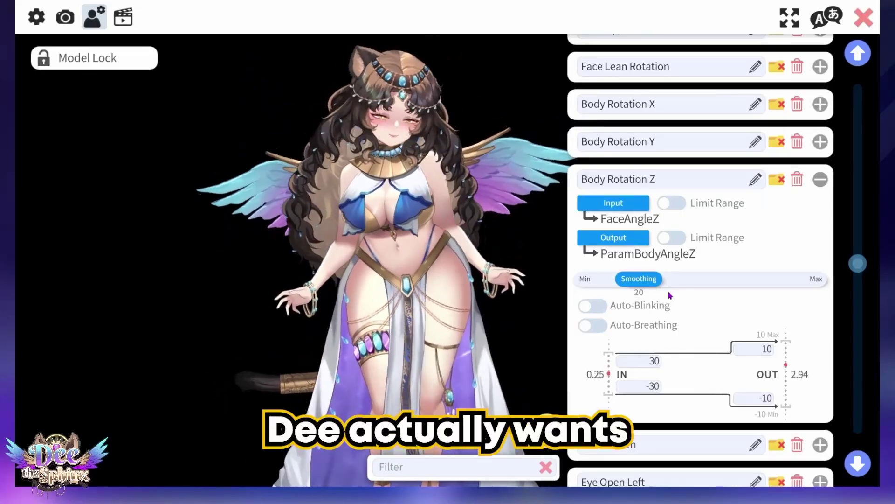
left_click_drag(649, 282, 639, 280)
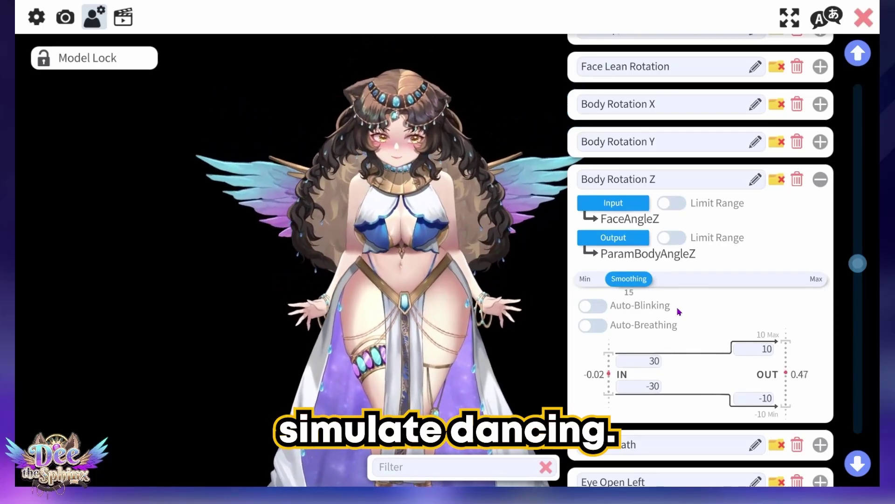
left_click(601, 309)
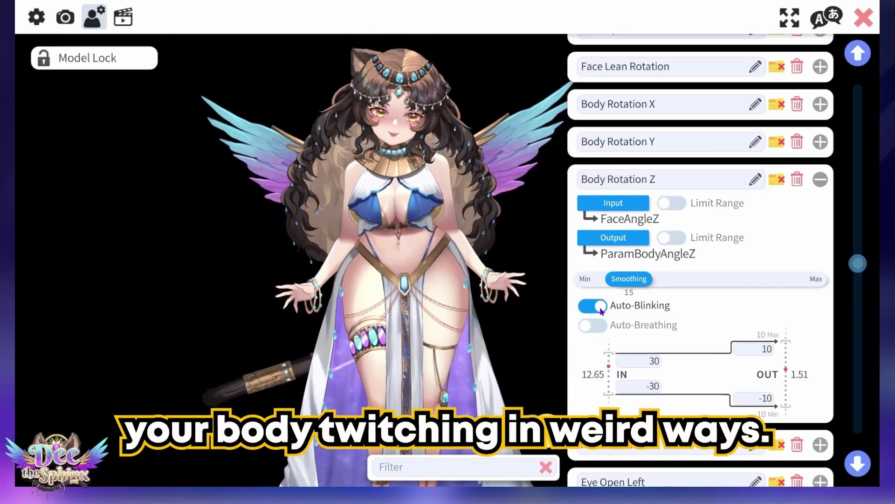
left_click(601, 307)
left_click(820, 179)
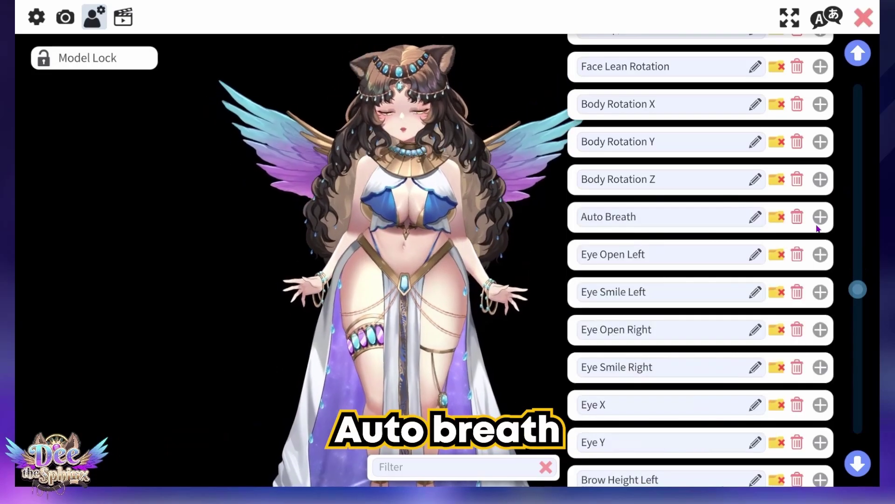
Step: Check that Auto Breath has Auto-Breathing enabled with zero smoothing, then collapse it
left_click(820, 217)
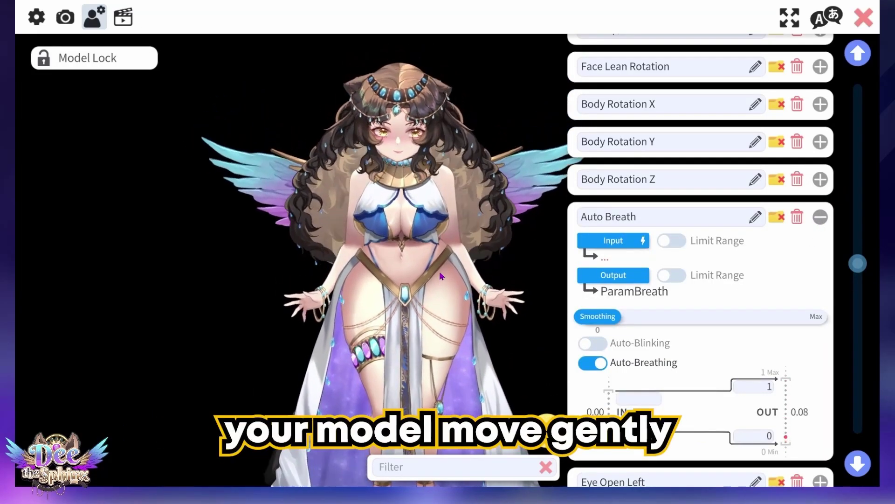
left_click(820, 217)
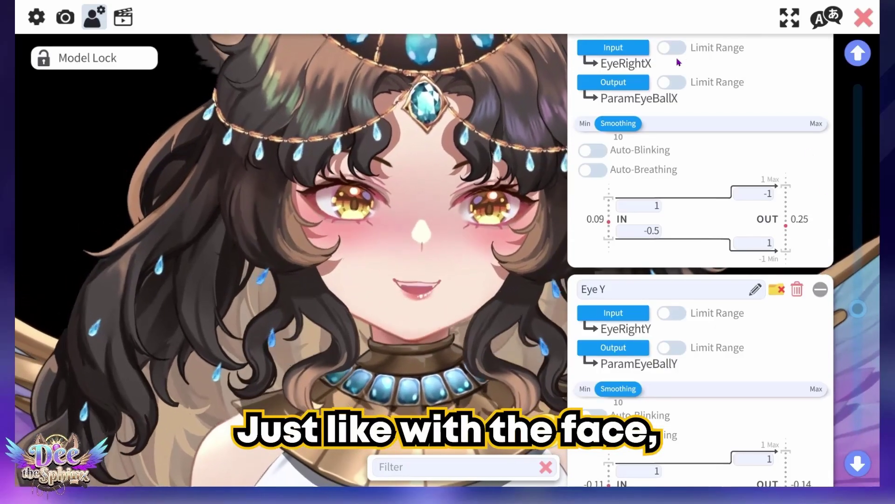
Step: Lower the Eye X/Eye Y upper IN value from 1 to 0.39
scroll(669, 79, "up", 1)
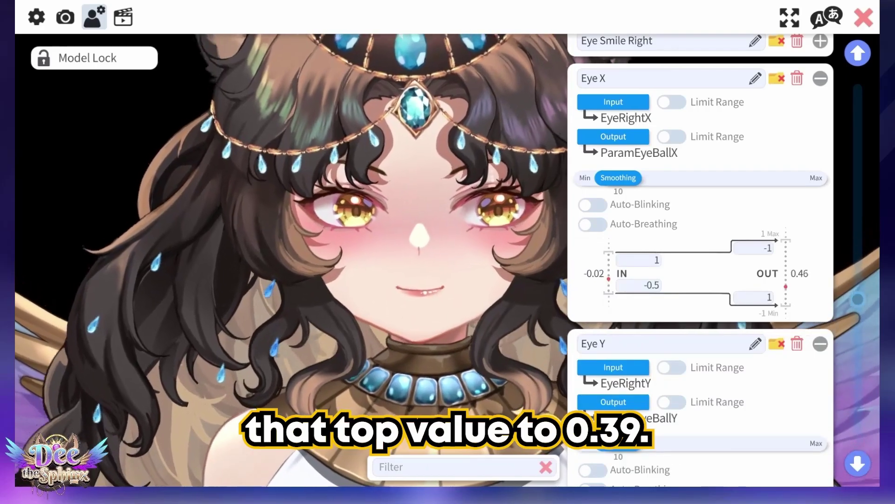
type(".39")
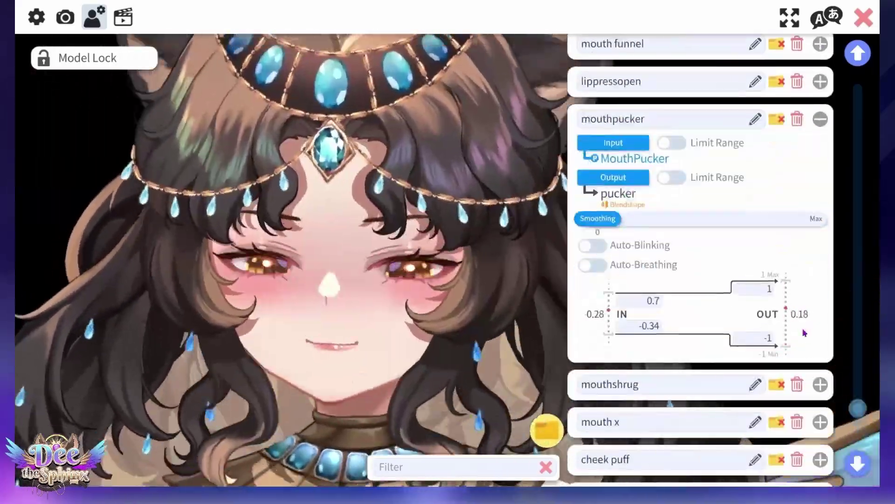
Step: Set mouthpucker's upper IN to 1, switch Auto-Breathing on, and expand tongue out
double_click(656, 301)
type("1")
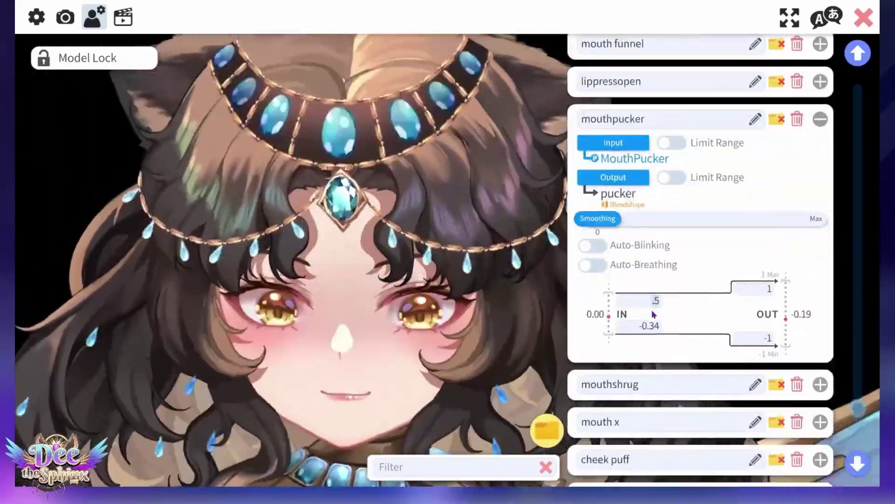
left_click(592, 264)
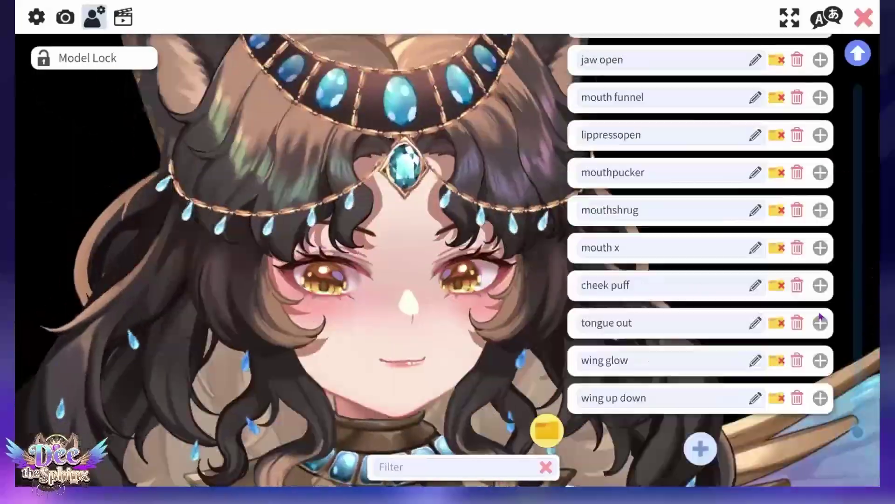
left_click(821, 322)
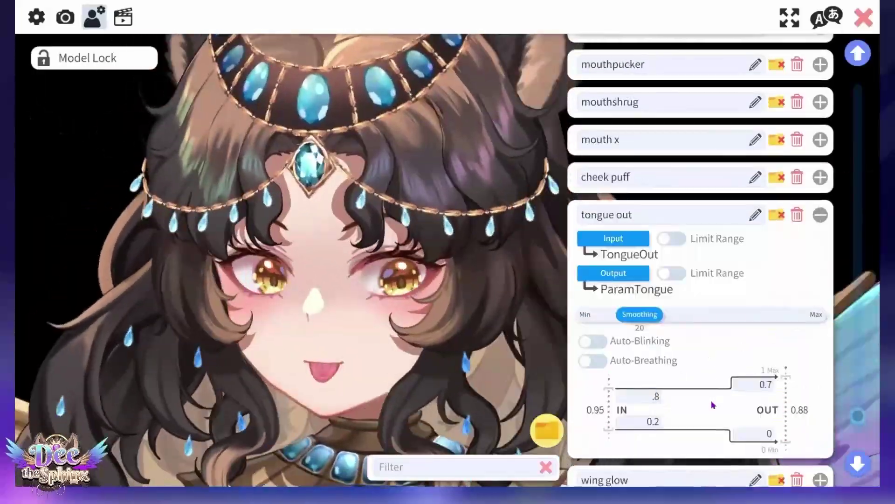